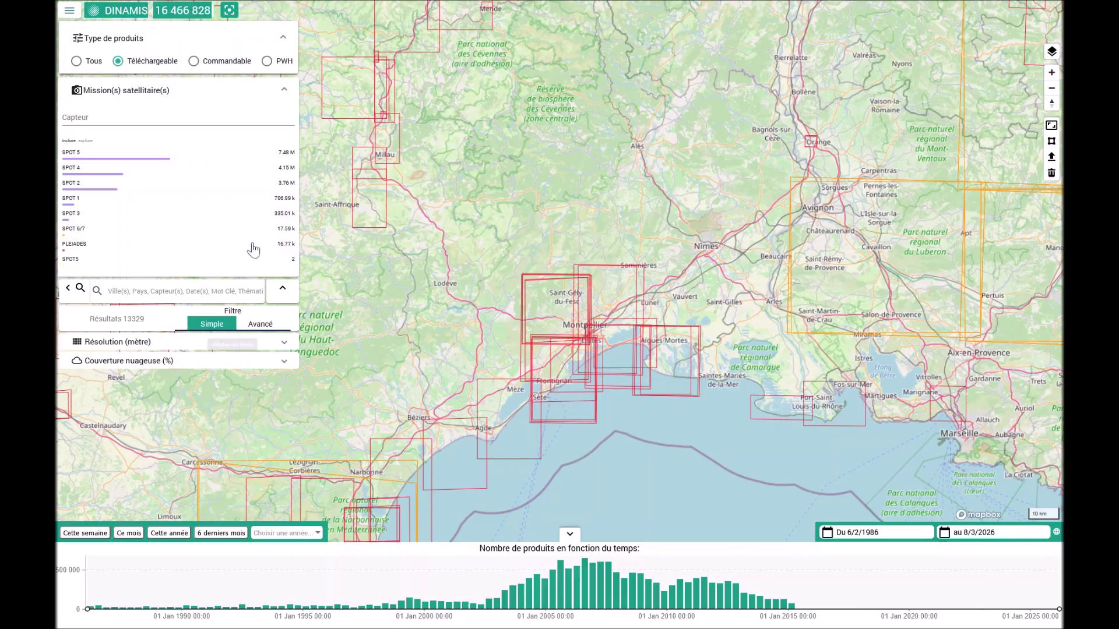
{"action": "mouse_move", "coordinate": [163, 176]}
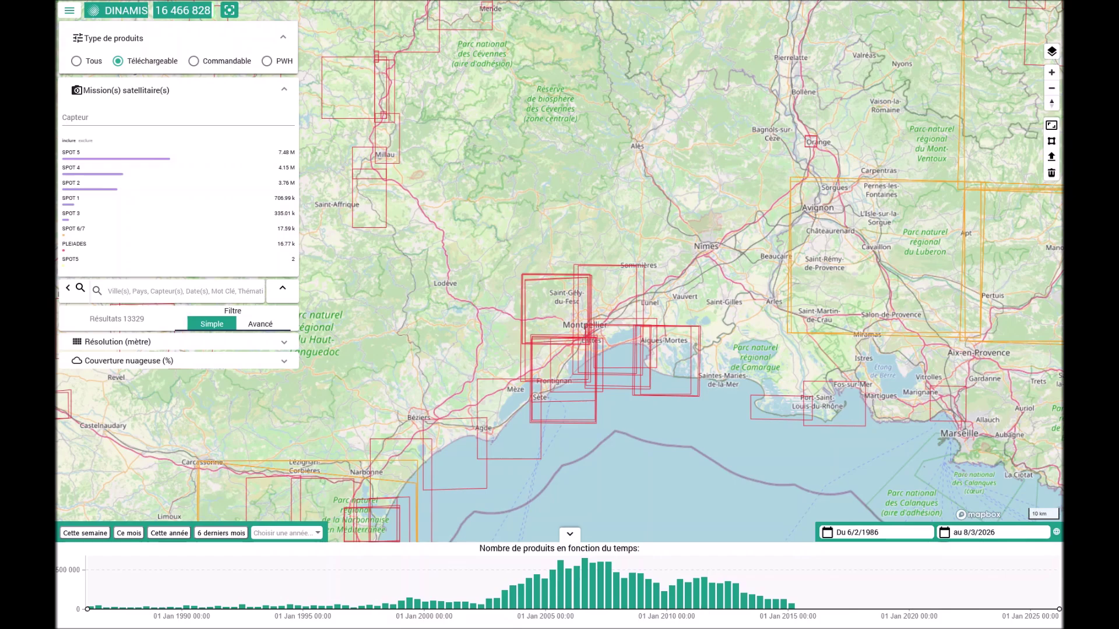
{"action": "mouse_move", "coordinate": [564, 581]}
{"action": "mouse_move", "coordinate": [382, 6]}
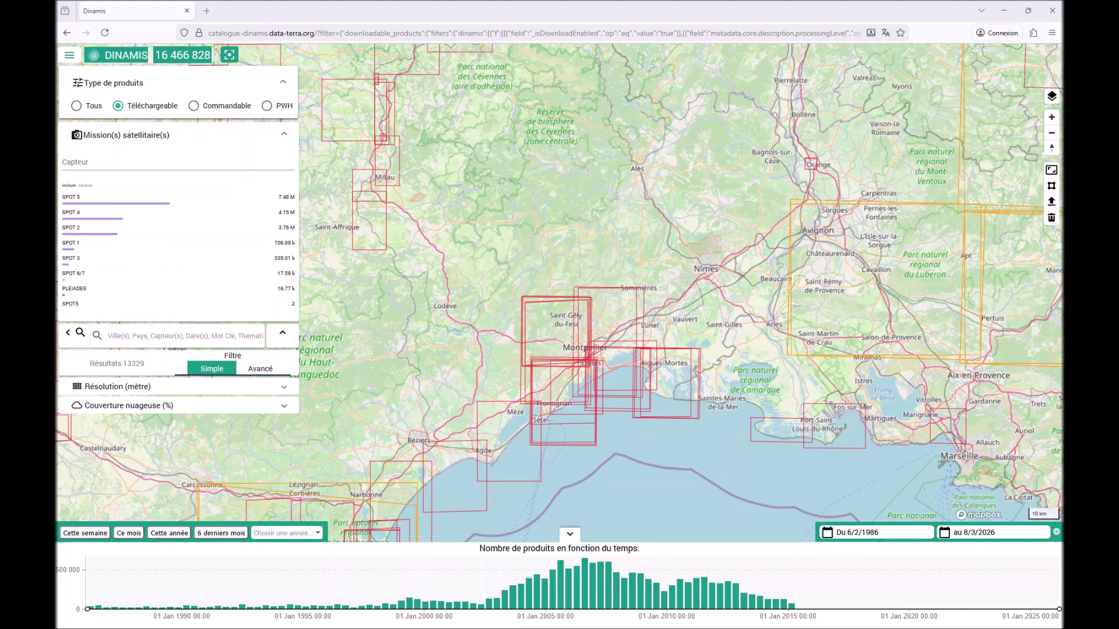
{"action": "key", "text": "F11"}
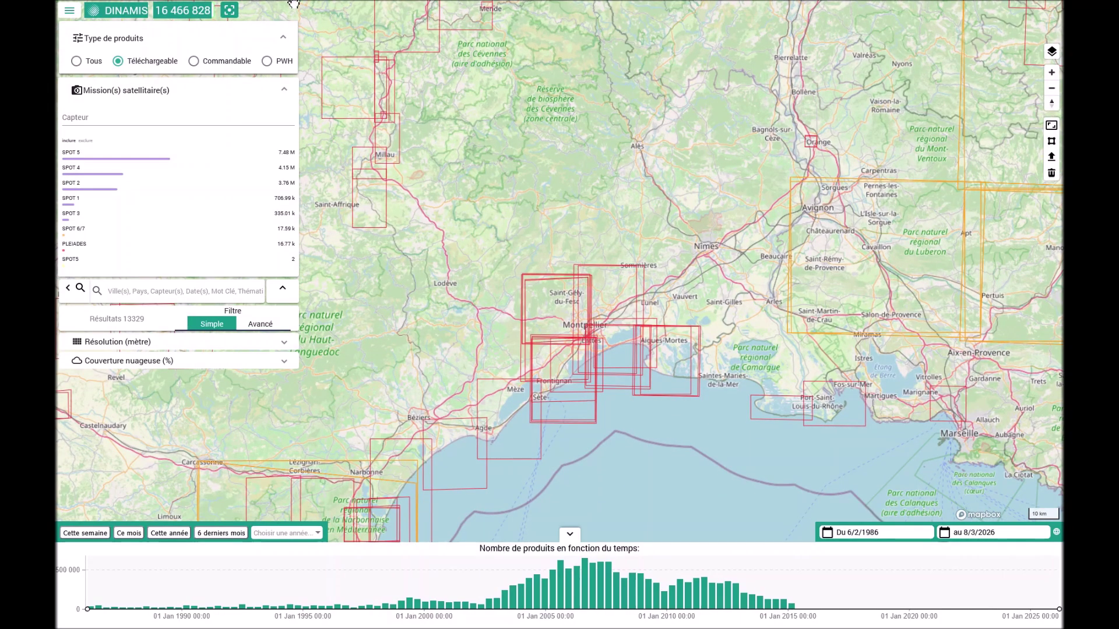
- Clear the browser's recent history and confirm the deletion
{"action": "mouse_move", "coordinate": [301, 3]}
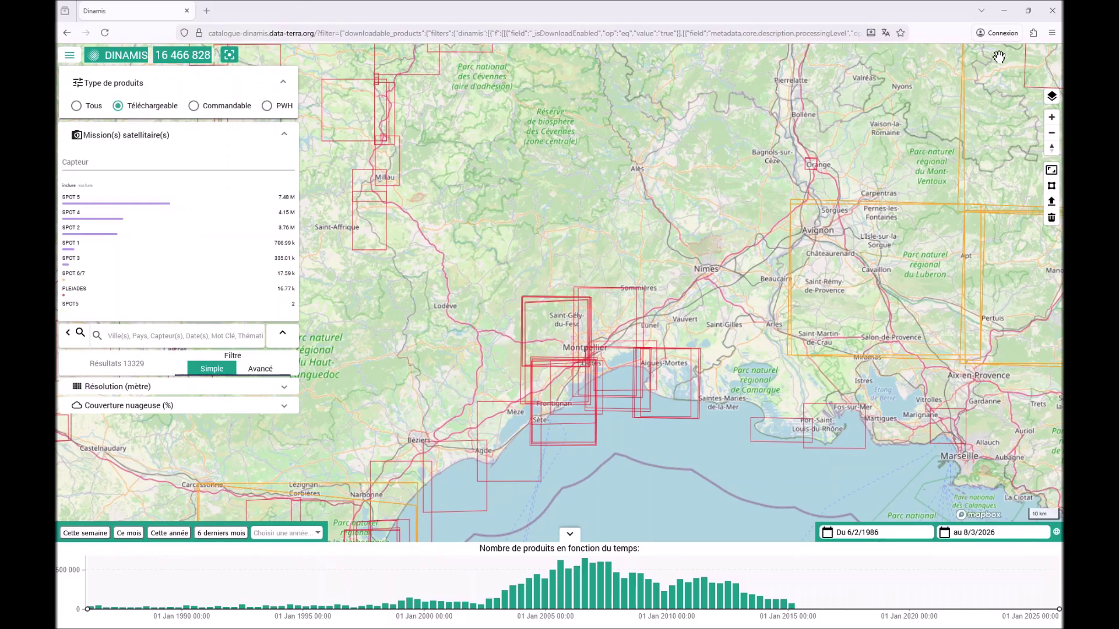
{"action": "left_click", "coordinate": [1052, 36]}
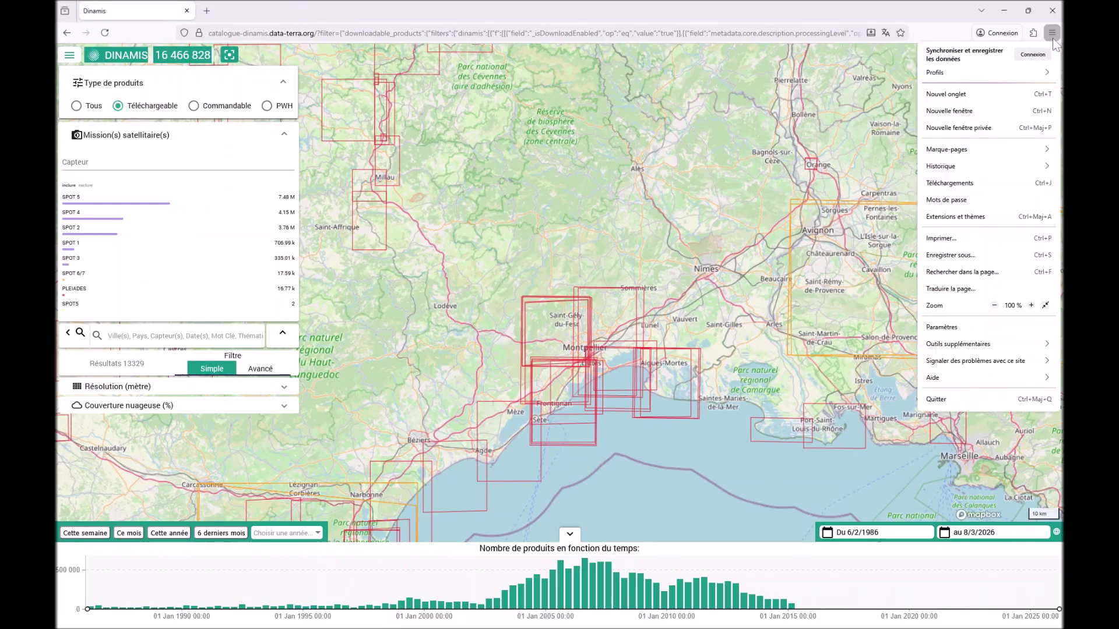
{"action": "left_click", "coordinate": [970, 169]}
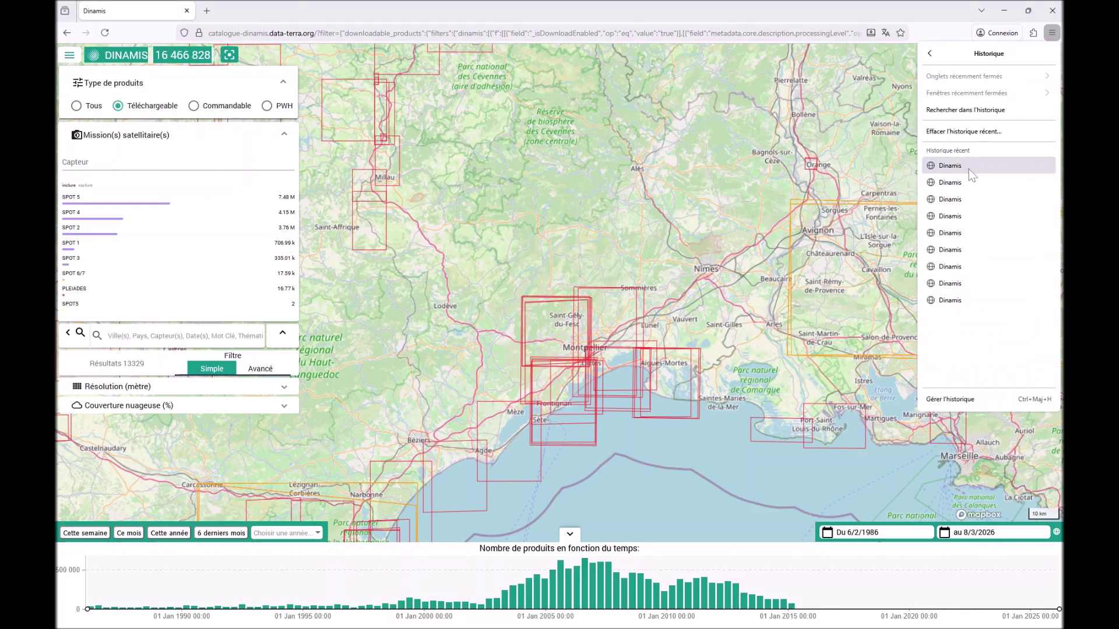
{"action": "left_click", "coordinate": [963, 132]}
{"action": "left_click", "coordinate": [593, 338]}
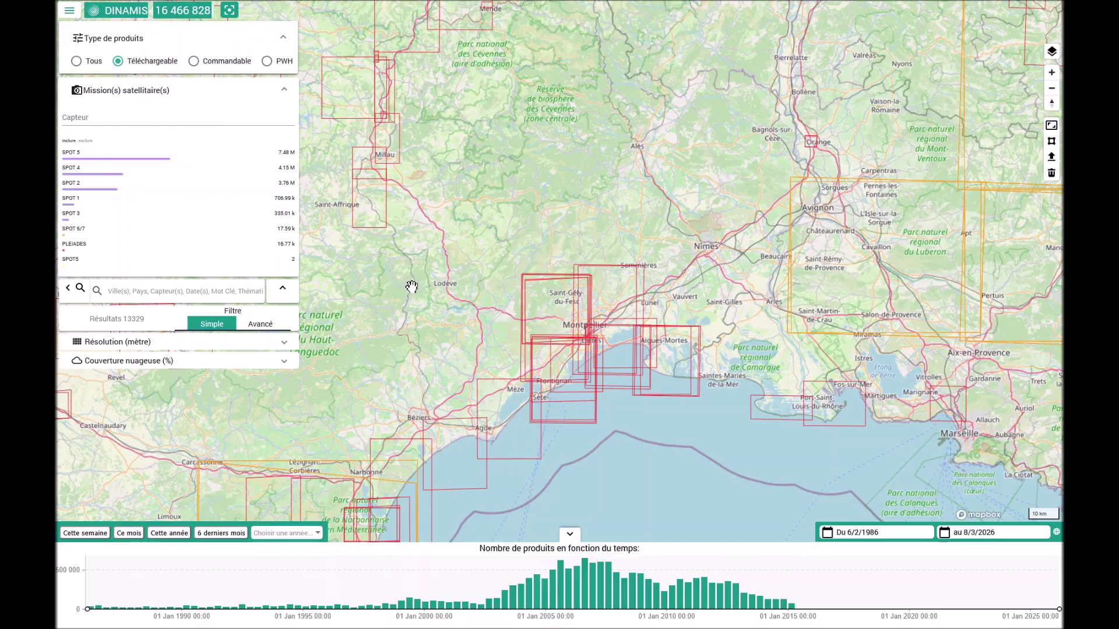
- Sign in through the Theia authentication page with the saved account e-mail and password, and authorise profile access with the Approuver option
{"action": "left_click", "coordinate": [72, 13]}
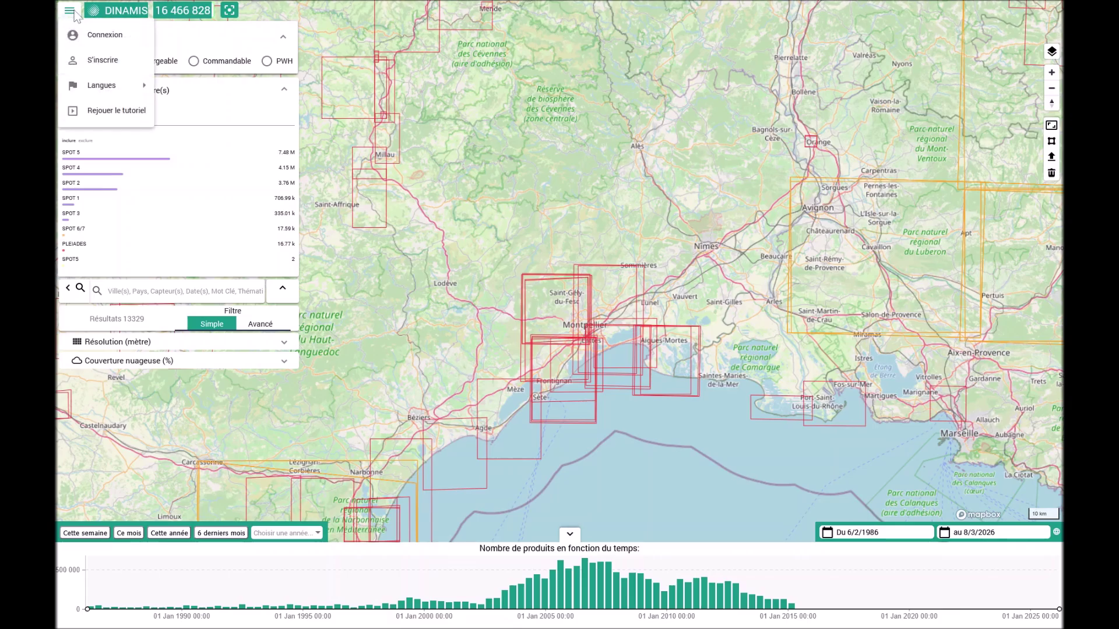
{"action": "left_click", "coordinate": [97, 40]}
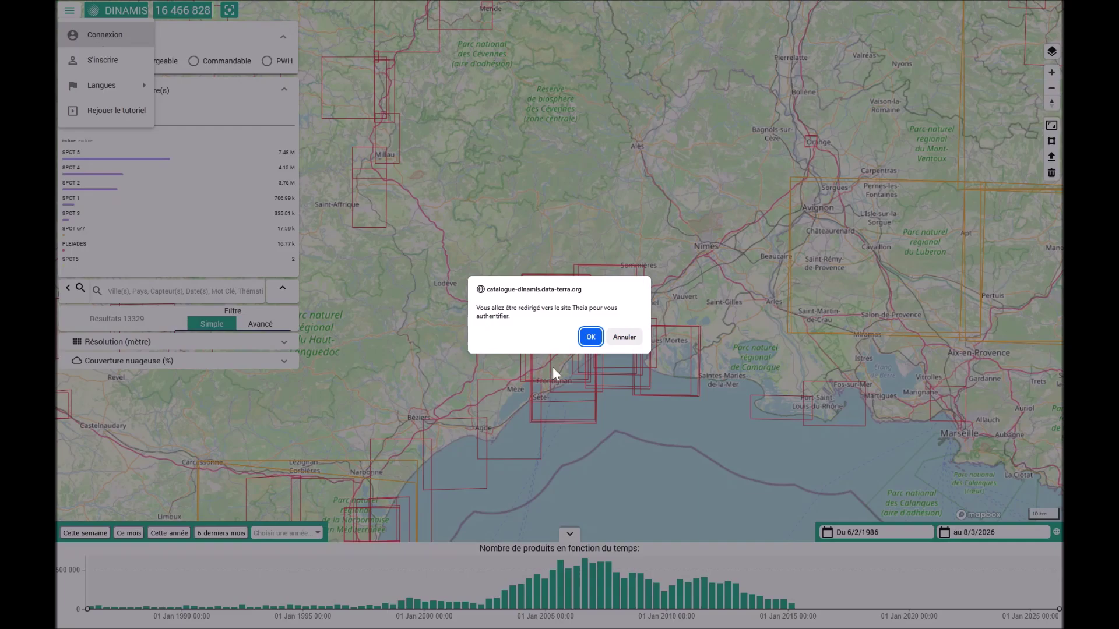
{"action": "left_click", "coordinate": [590, 337]}
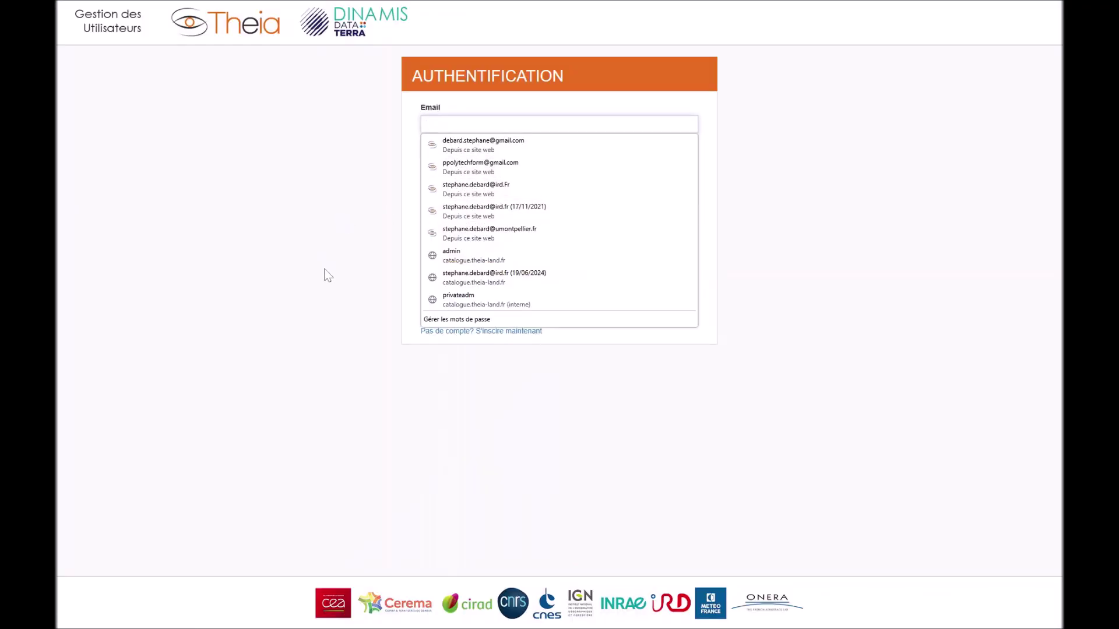
{"action": "left_click", "coordinate": [462, 282]}
{"action": "left_click", "coordinate": [554, 285]}
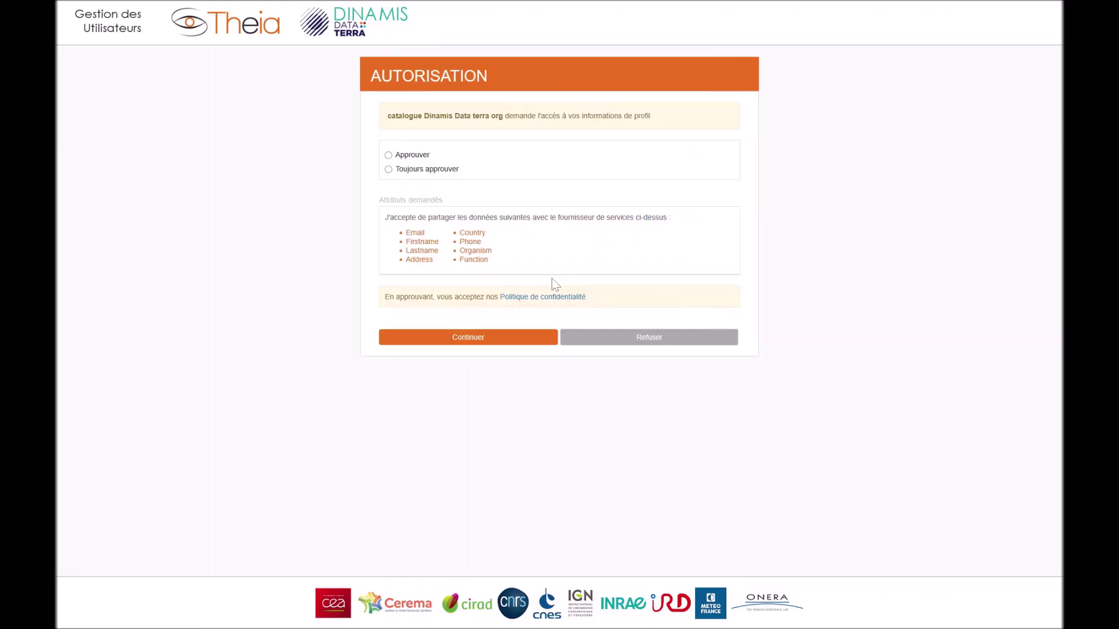
{"action": "left_click", "coordinate": [427, 158]}
{"action": "left_click", "coordinate": [434, 339]}
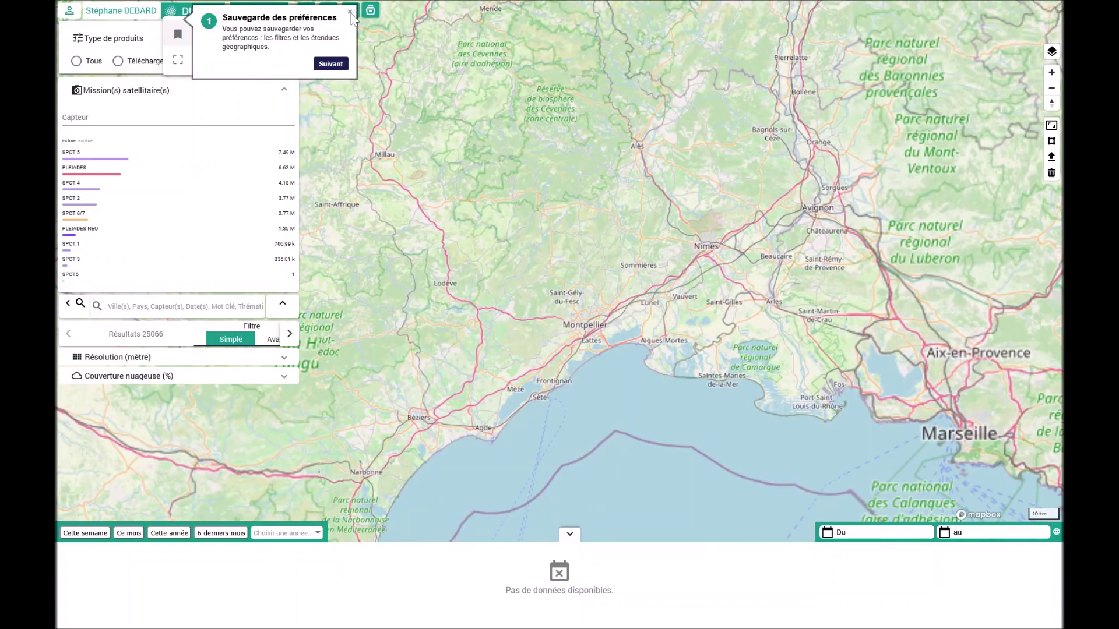
- Dismiss the tutorial hint about saving preferences and sign out of the catalogue account
{"action": "left_click", "coordinate": [331, 64]}
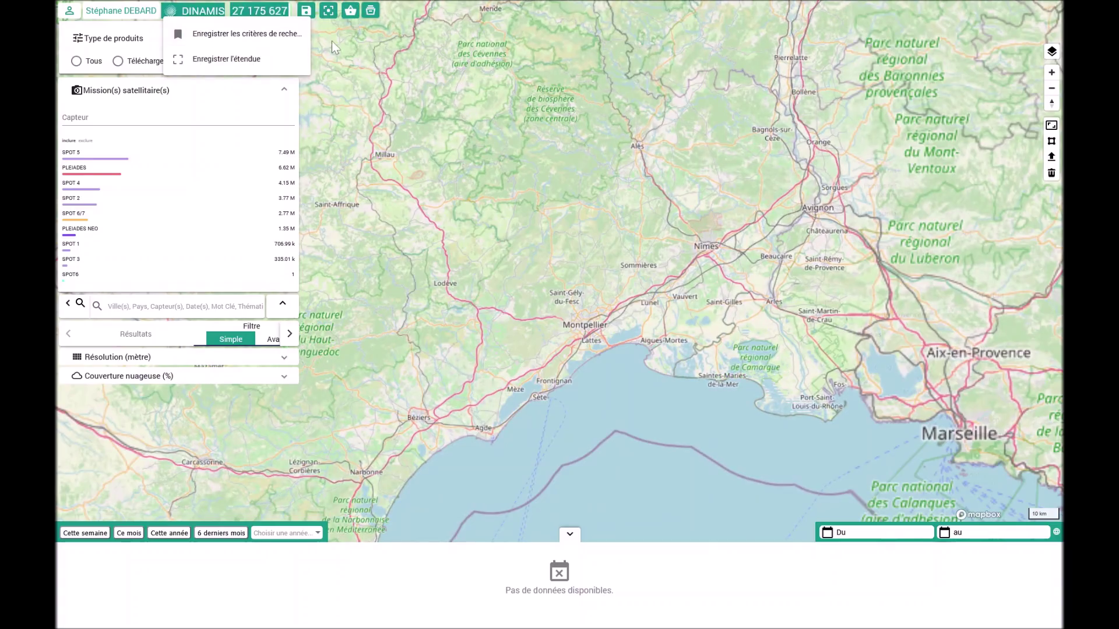
{"action": "left_click", "coordinate": [70, 12]}
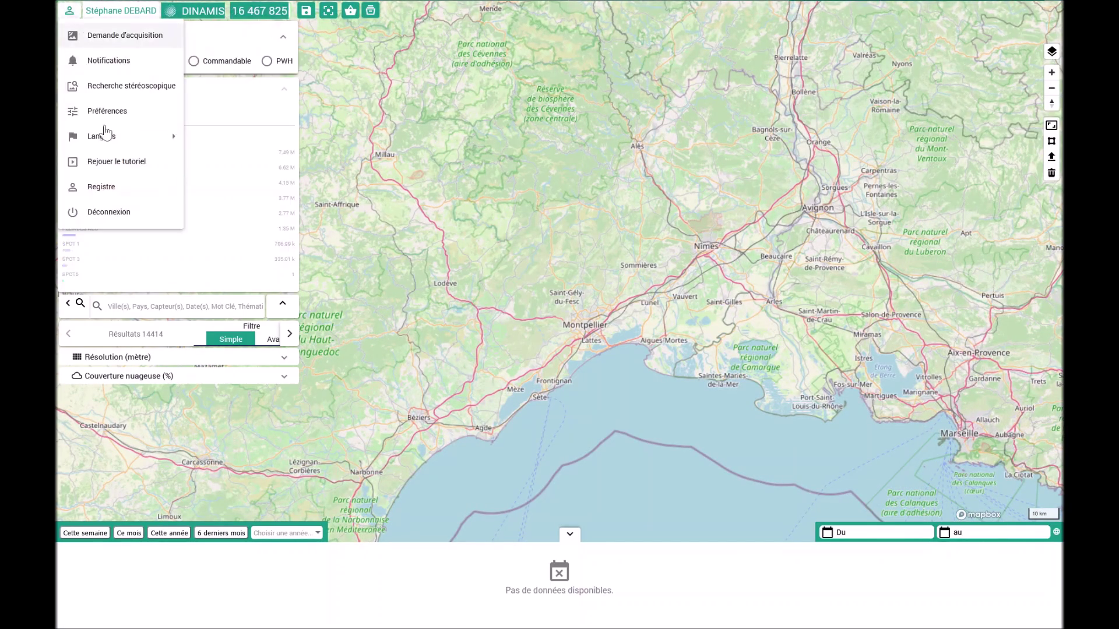
{"action": "left_click", "coordinate": [109, 212]}
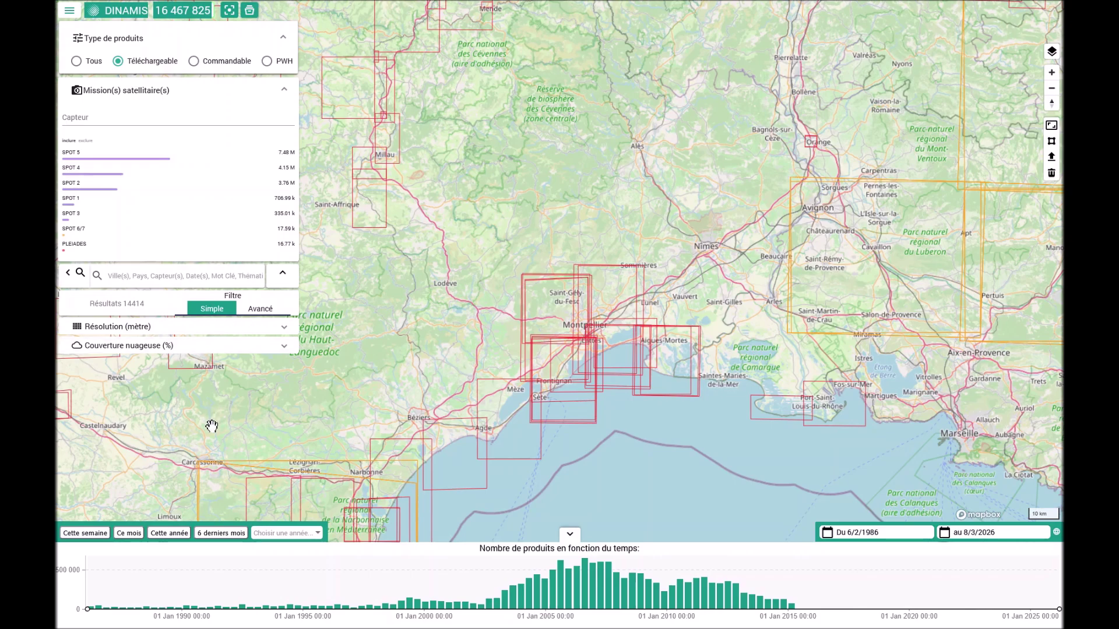
- Filter the downloadable products to the SPOT 6/7 mission and bring southern France into view on the map
{"action": "scroll", "coordinate": [445, 367], "scroll_direction": "down", "scroll_amount": 10}
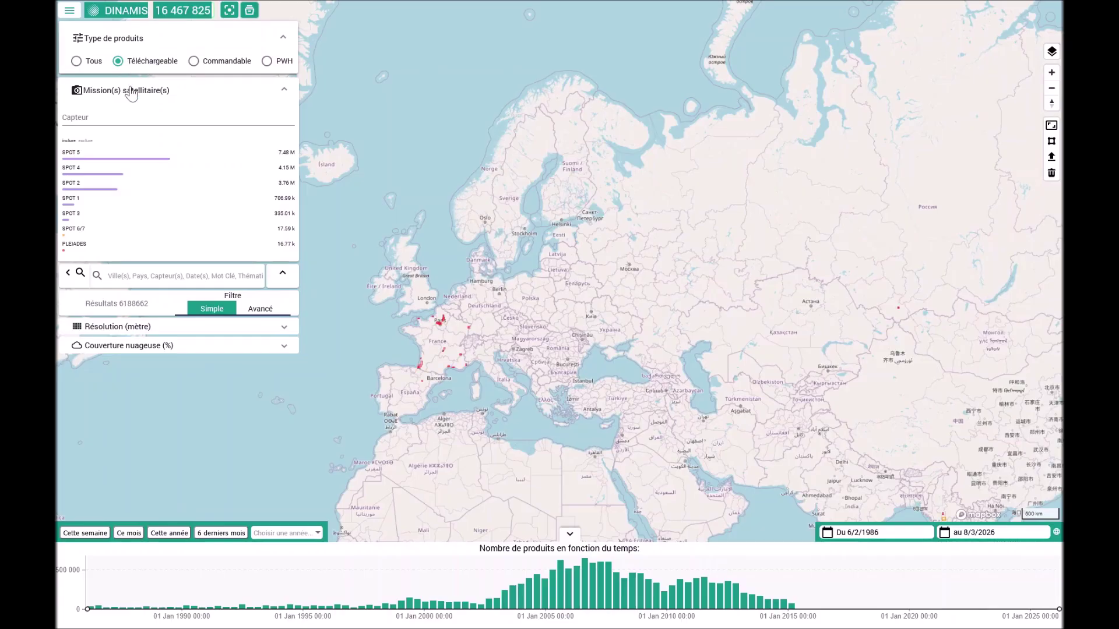
{"action": "left_click", "coordinate": [106, 234]}
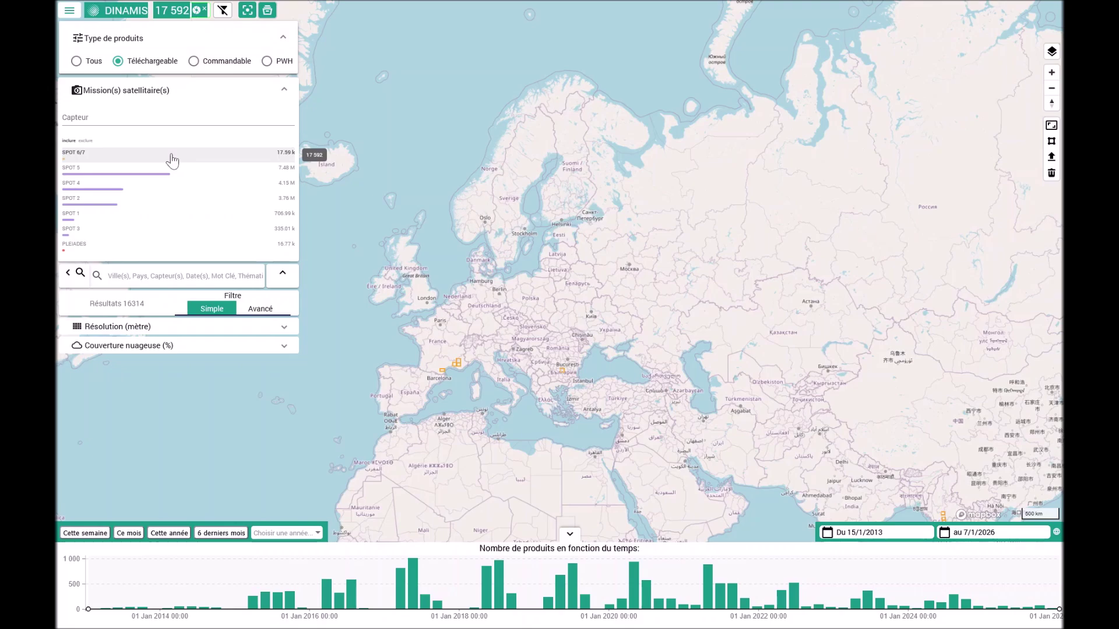
{"action": "scroll", "coordinate": [454, 361], "scroll_direction": "up", "scroll_amount": 5}
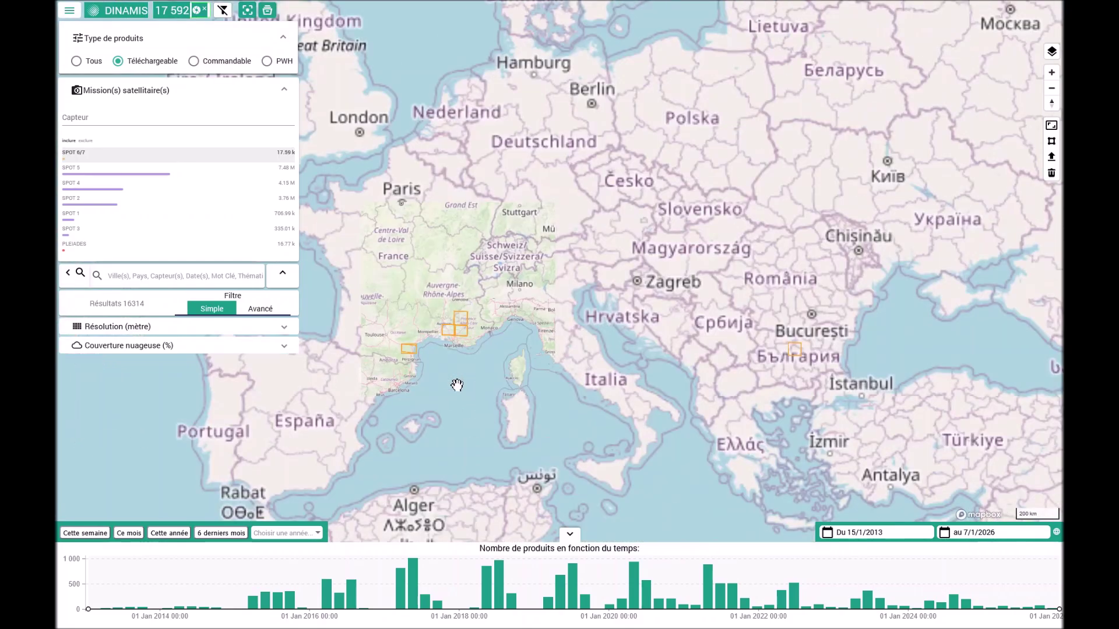
{"action": "left_click_drag", "start_coordinate": [493, 352], "coordinate": [562, 437]}
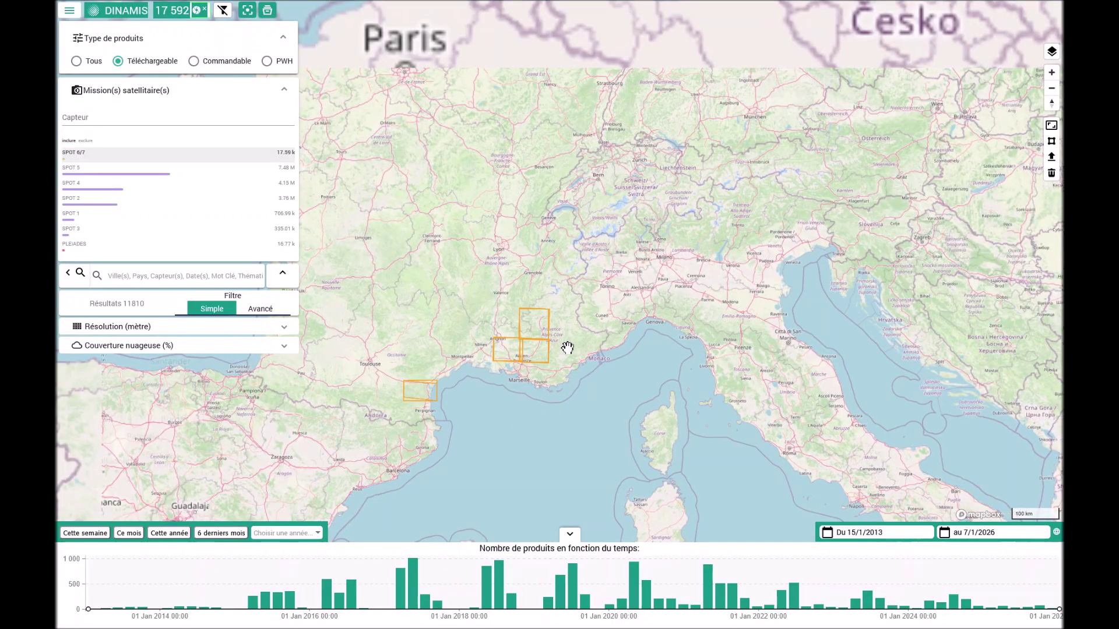
- Show the results as thumbnails and restrict them to the city of Montpellier using the suggested place
{"action": "left_click", "coordinate": [129, 308]}
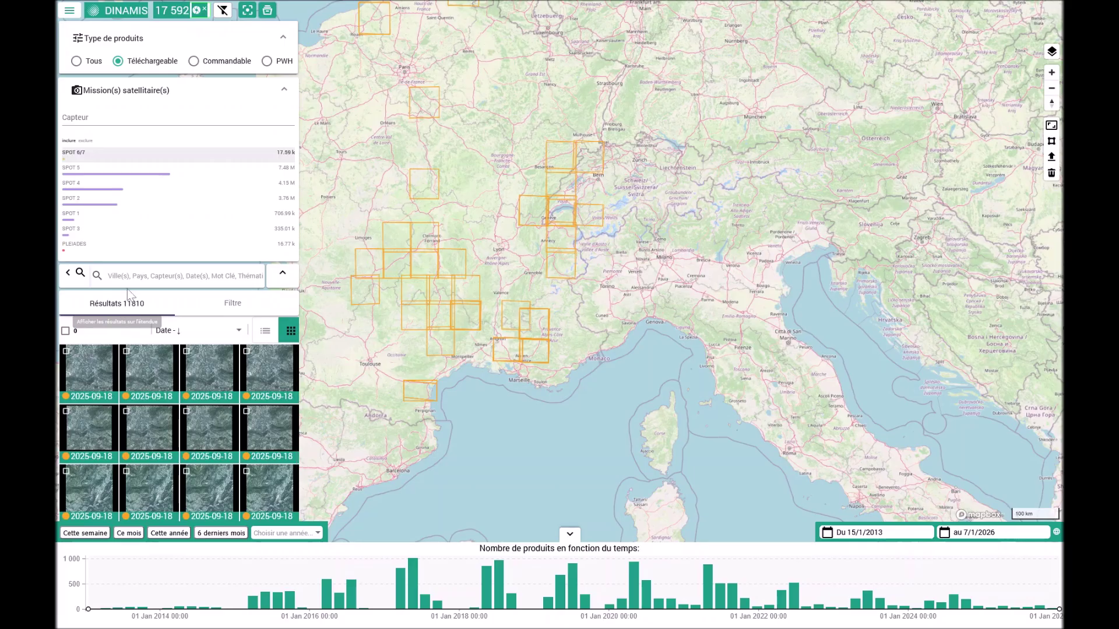
{"action": "type", "text": "Mont"}
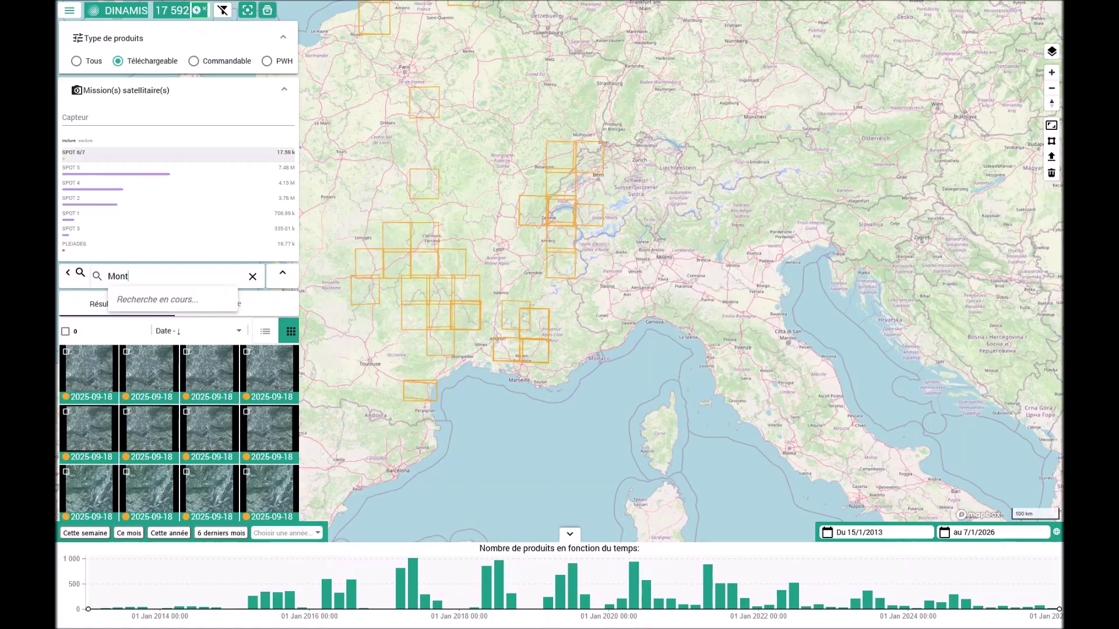
{"action": "type", "text": "pellier"}
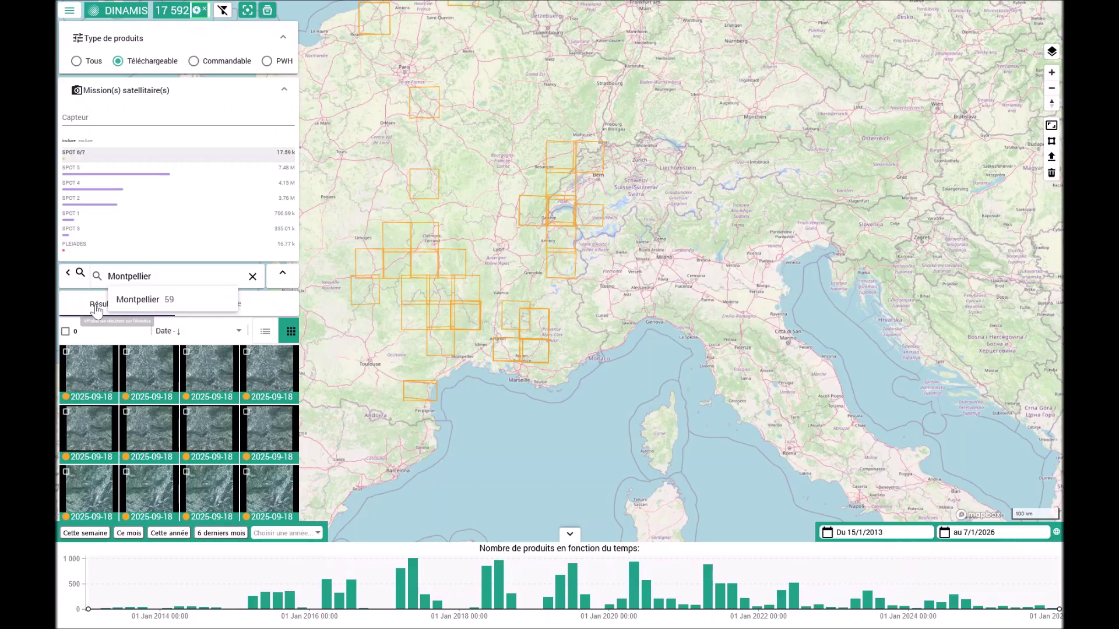
{"action": "left_click", "coordinate": [128, 307]}
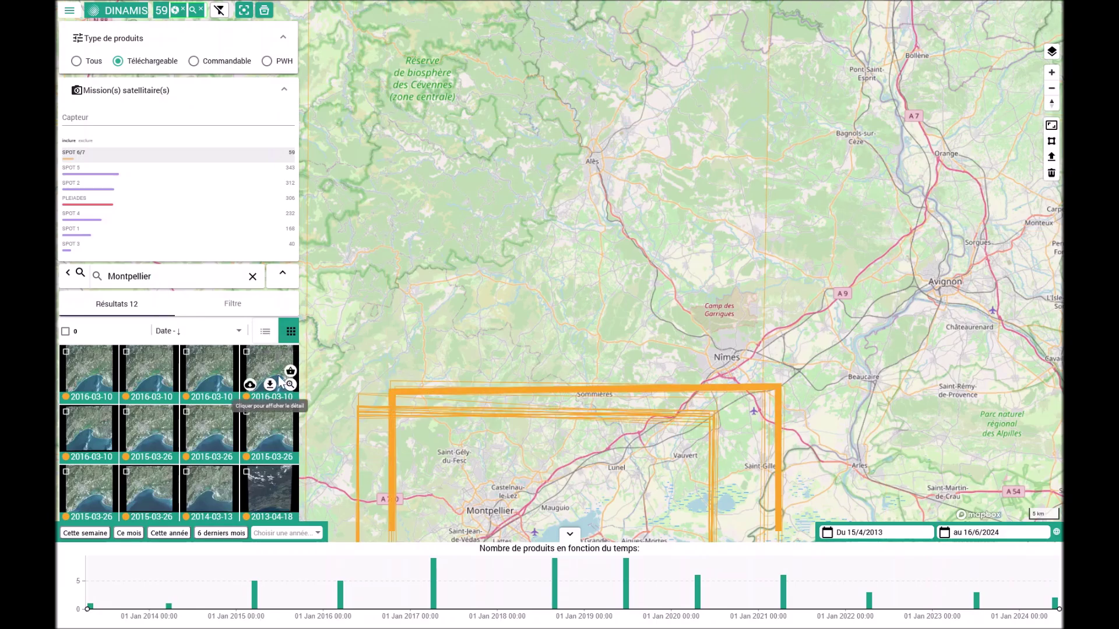
- Preview a 2016-03-10 SPOT 6/7 image of Montpellier in full screen and close the preview
{"action": "left_click", "coordinate": [208, 366]}
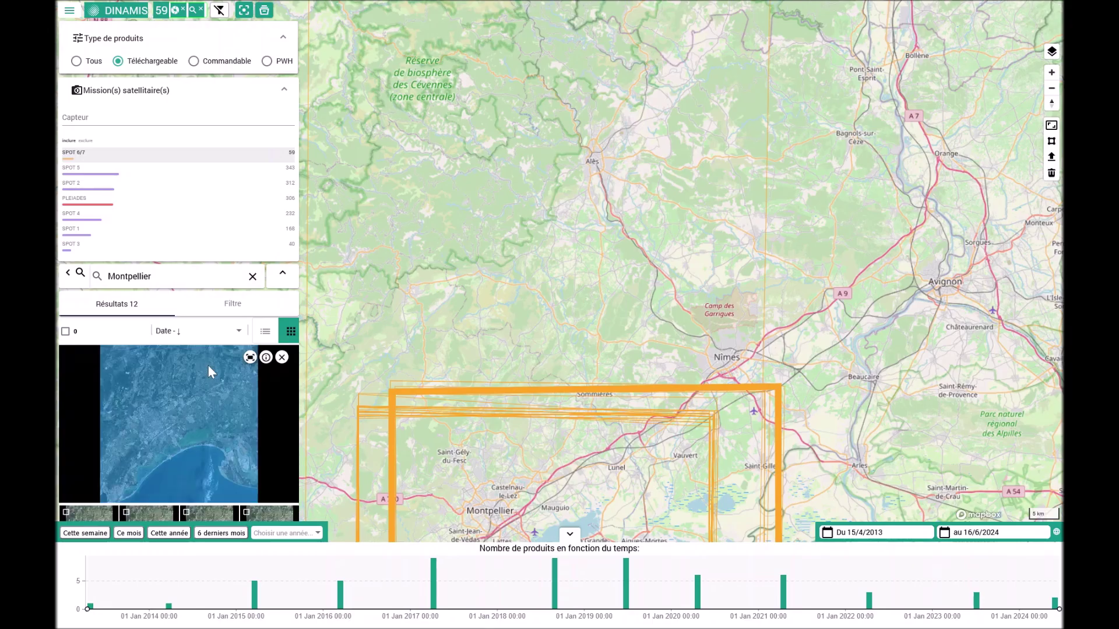
{"action": "left_click", "coordinate": [251, 359]}
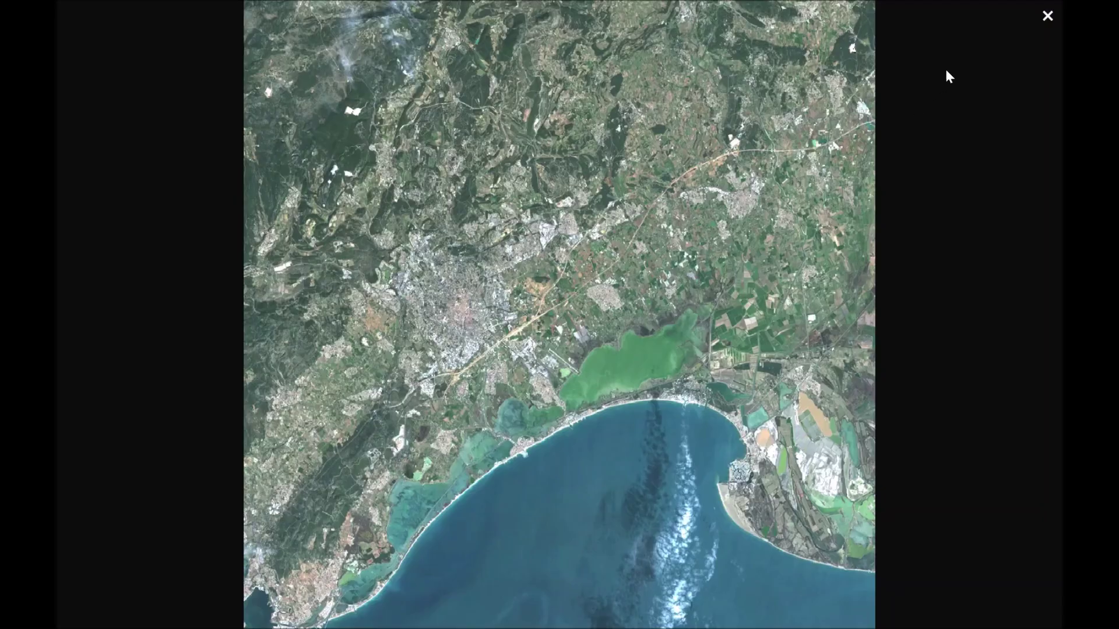
{"action": "left_click", "coordinate": [1046, 16]}
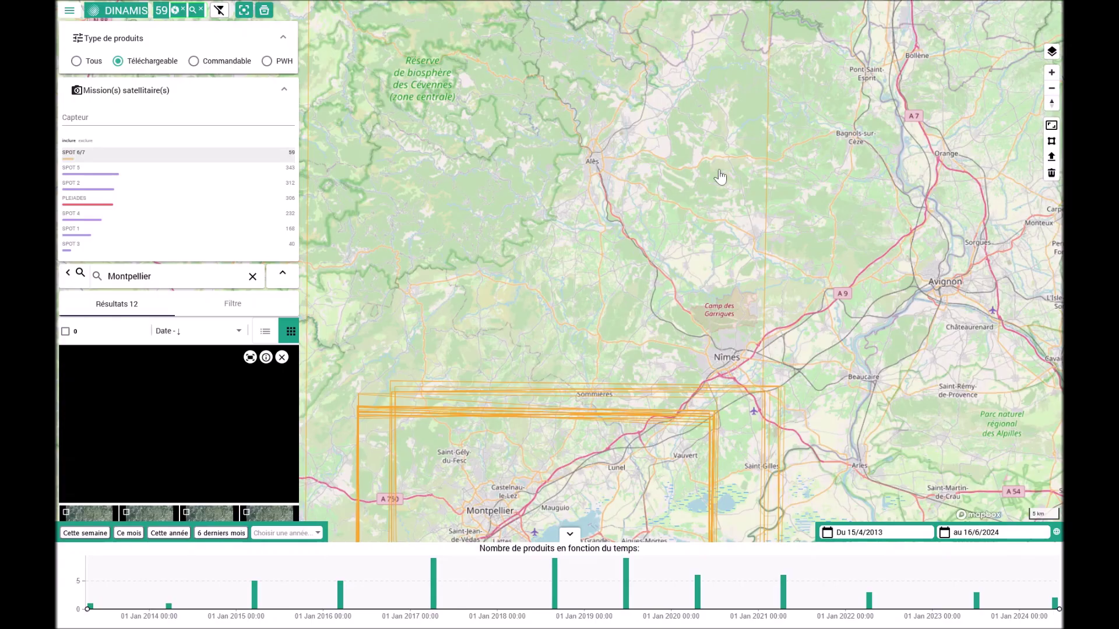
{"action": "left_click", "coordinate": [282, 358]}
- Switch the results to the list display and expand the details of the first 10 Mar 2016 product
{"action": "left_click", "coordinate": [265, 331]}
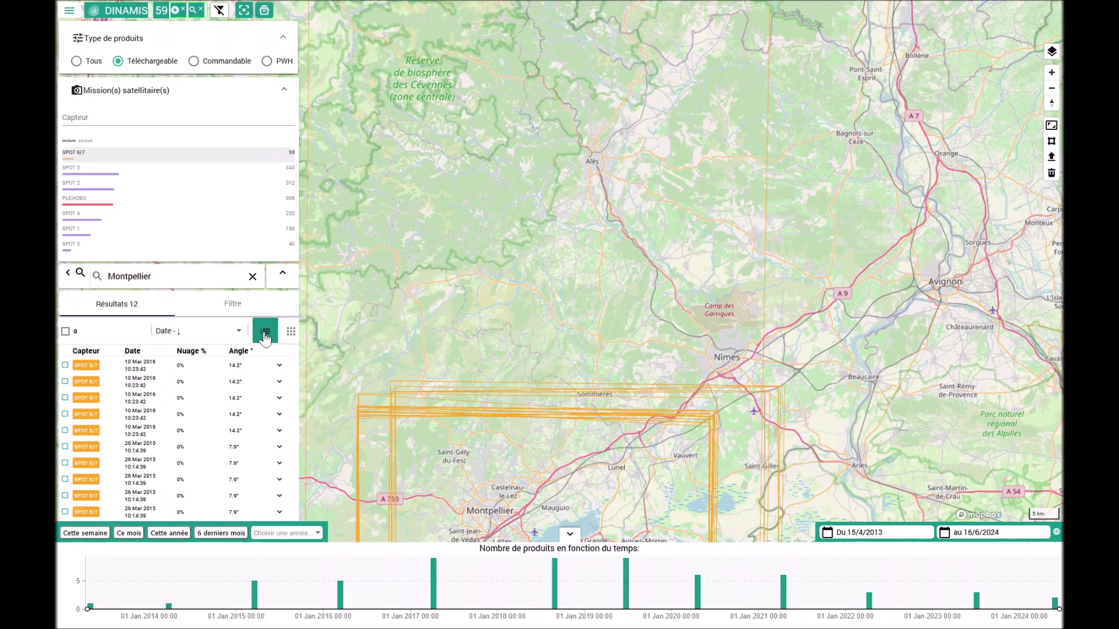
{"action": "left_click", "coordinate": [279, 365]}
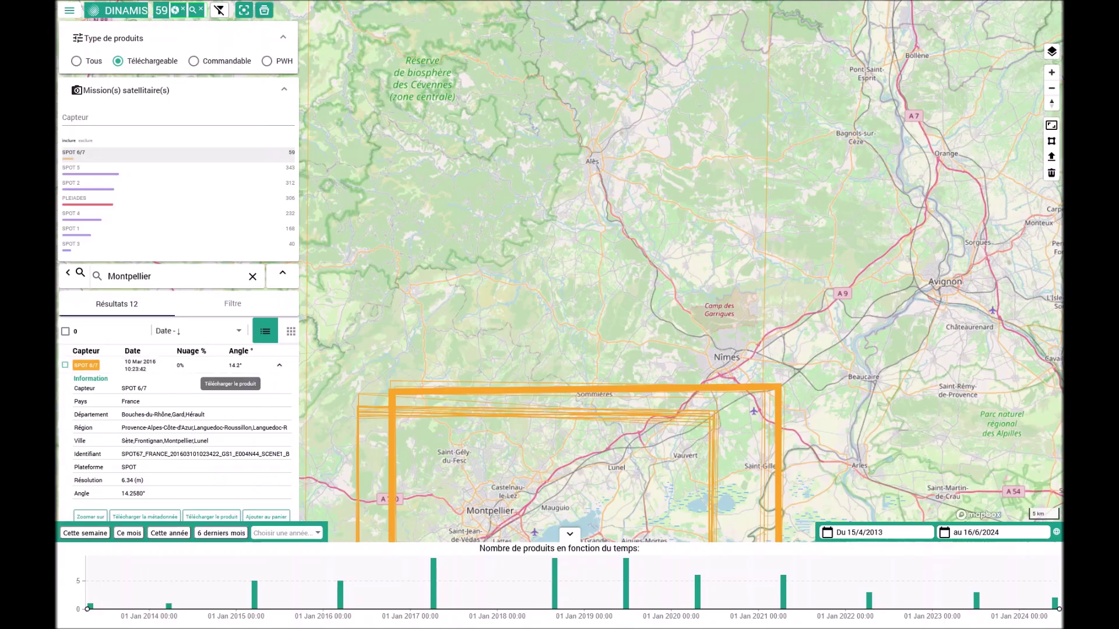
- Remove the Montpellier search term and show the Commandable SPOT 6/7 products
{"action": "left_click", "coordinate": [252, 276]}
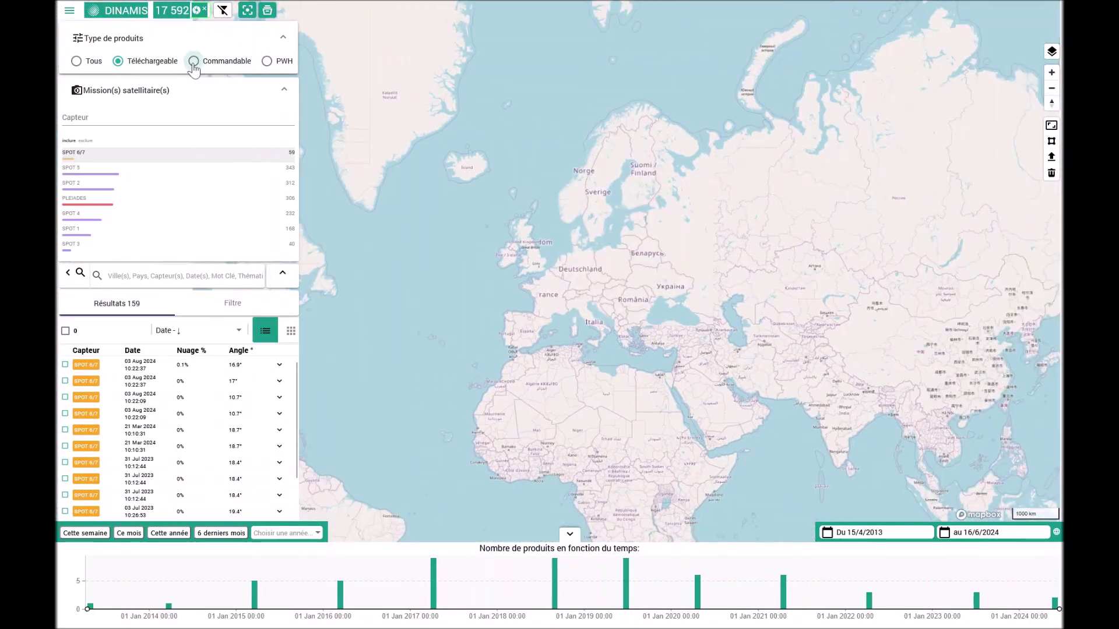
{"action": "left_click", "coordinate": [193, 62]}
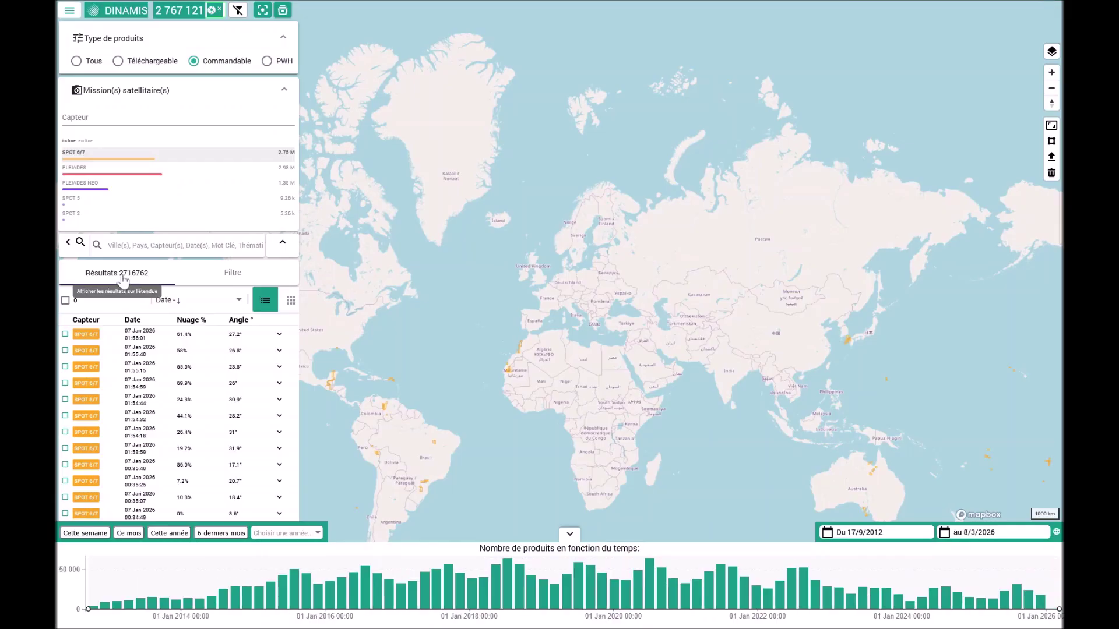
- Compare the PWH and Téléchargeable product types for SPOT 6/7, returning to PWH with the map on France
{"action": "left_click", "coordinate": [267, 62]}
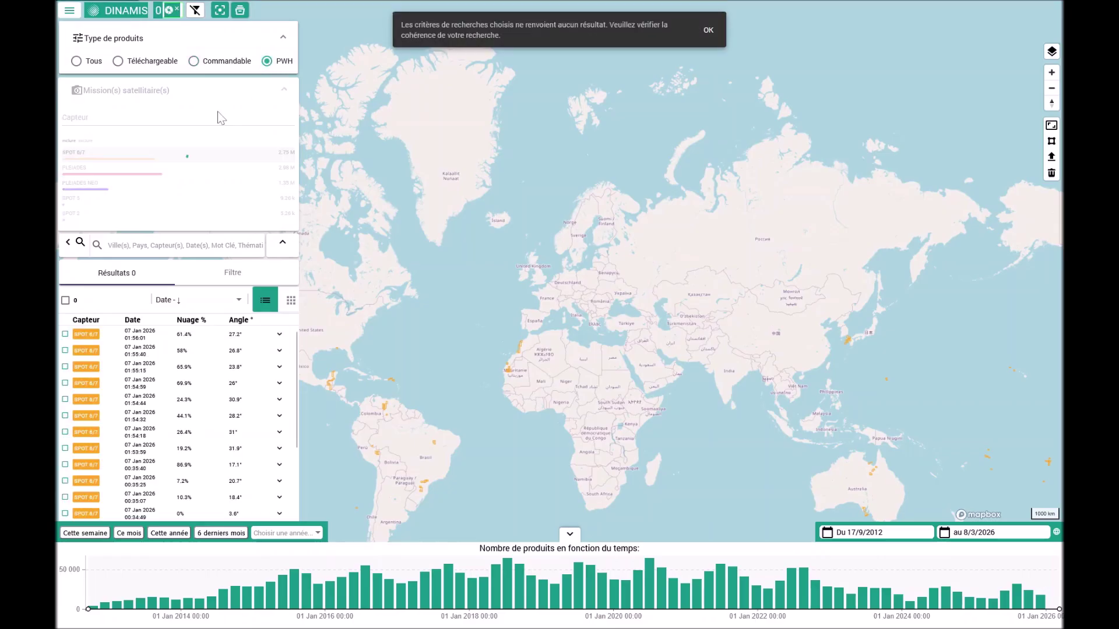
{"action": "left_click", "coordinate": [708, 33]}
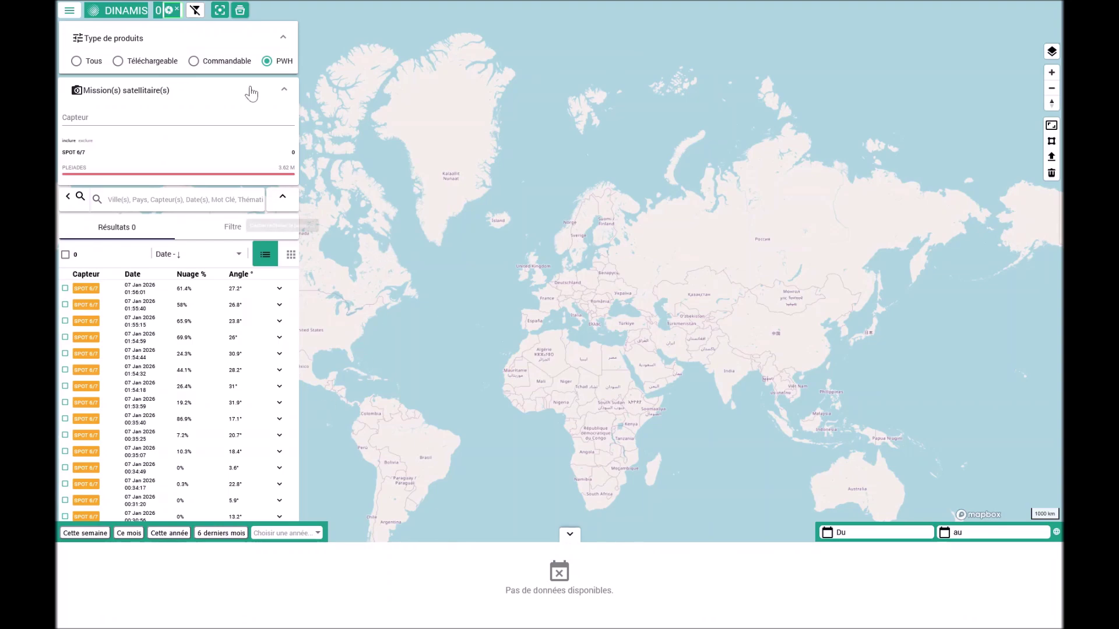
{"action": "left_click", "coordinate": [125, 61]}
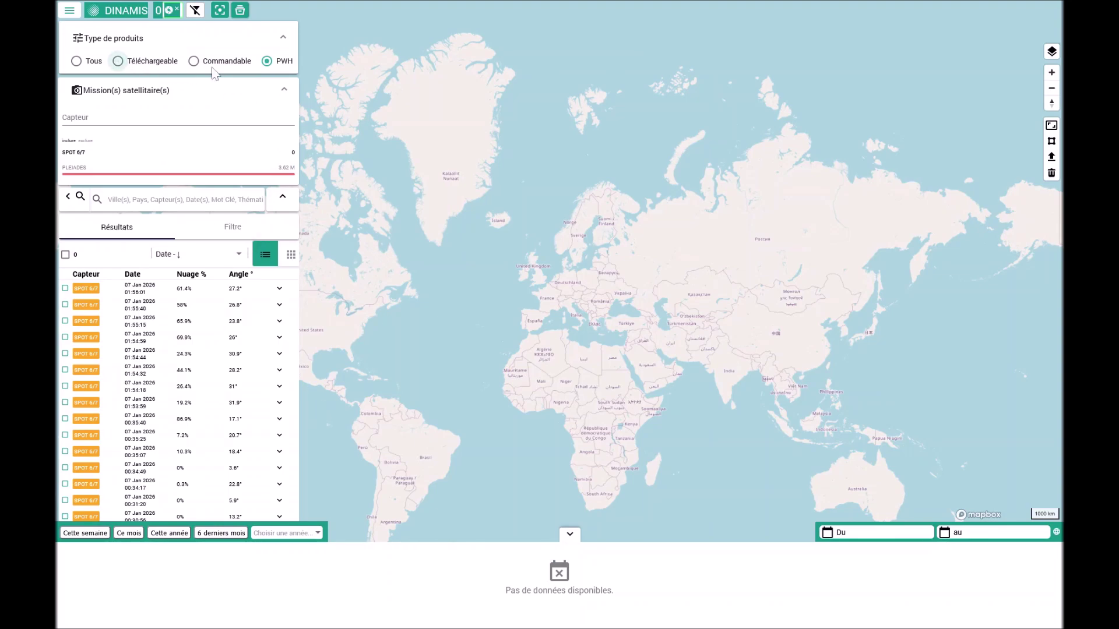
{"action": "left_click", "coordinate": [267, 61]}
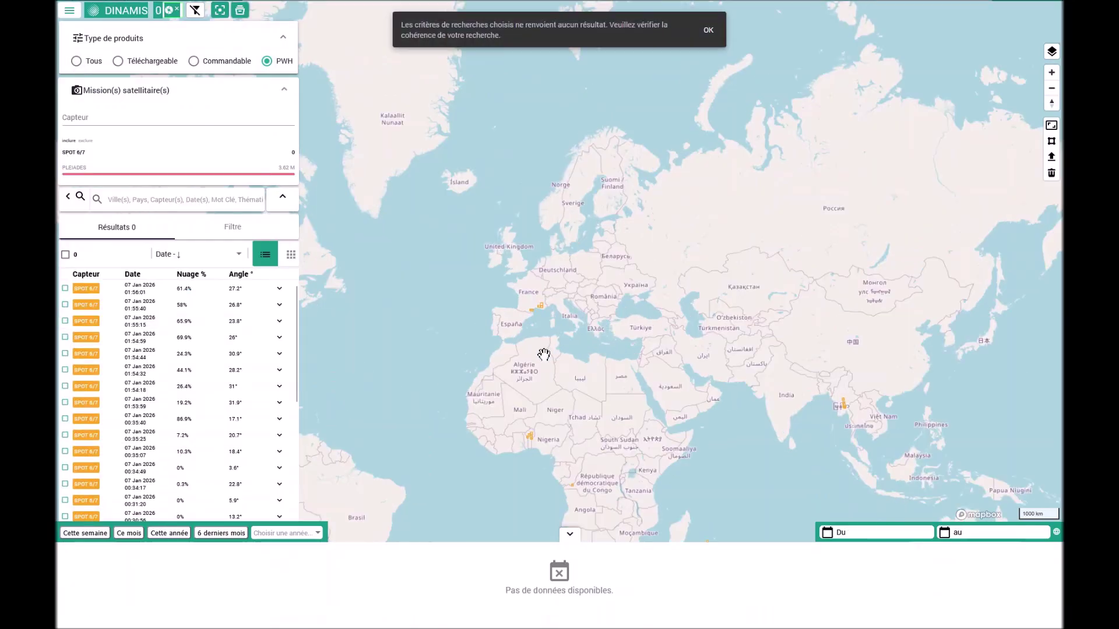
{"action": "scroll", "coordinate": [528, 337], "scroll_direction": "up", "scroll_amount": 5}
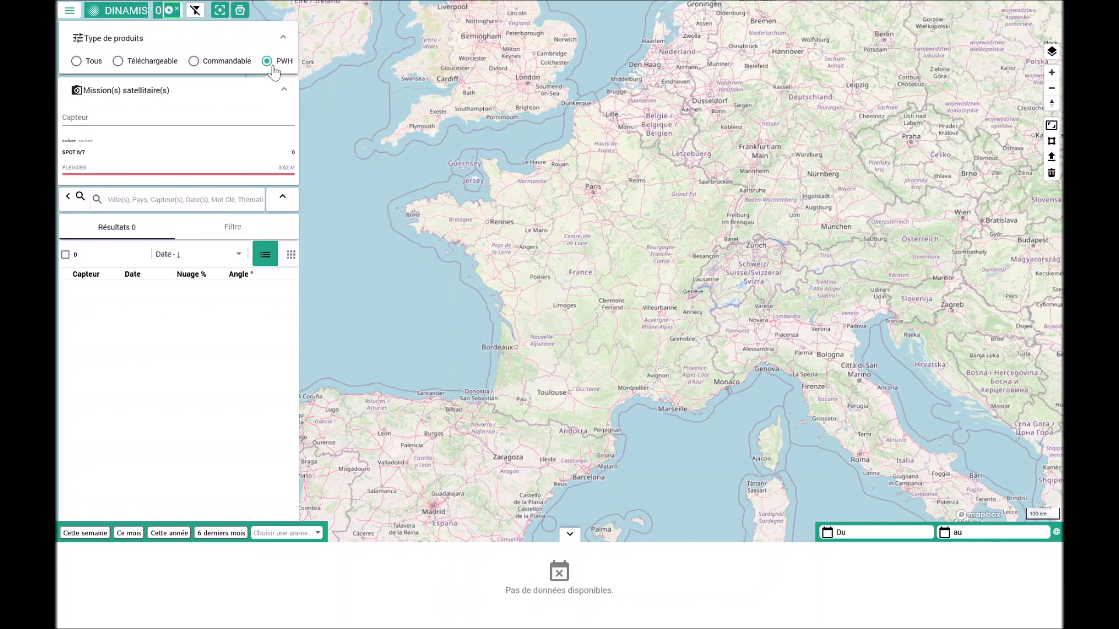
- Set the product type to Tous and display the filter options for the SPOT 6/7 results
{"action": "left_click", "coordinate": [78, 62]}
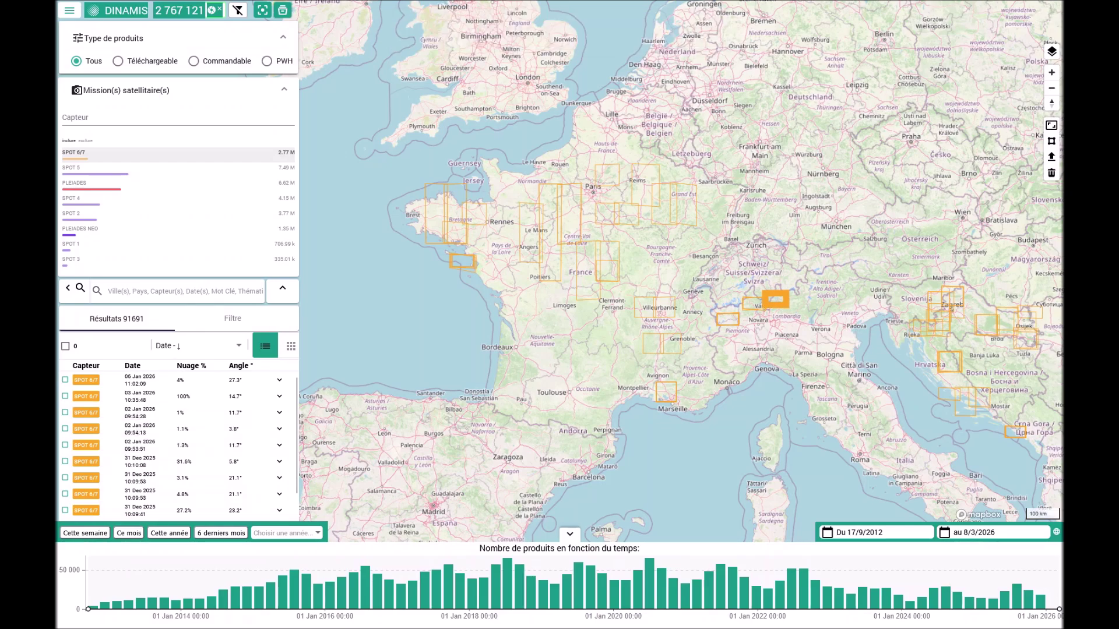
{"action": "left_click", "coordinate": [232, 319]}
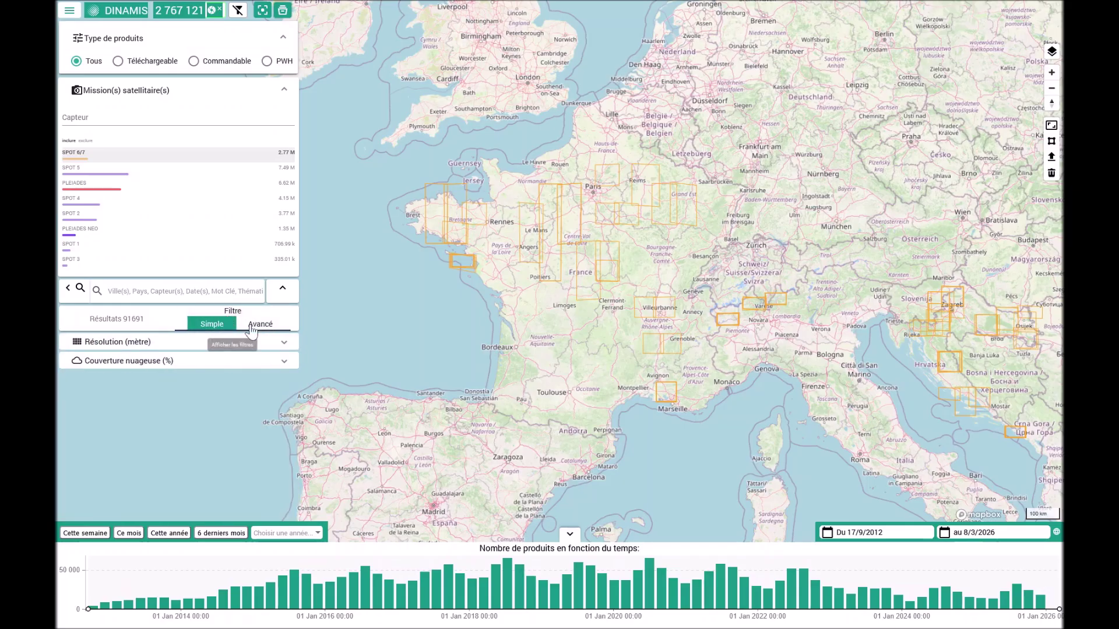